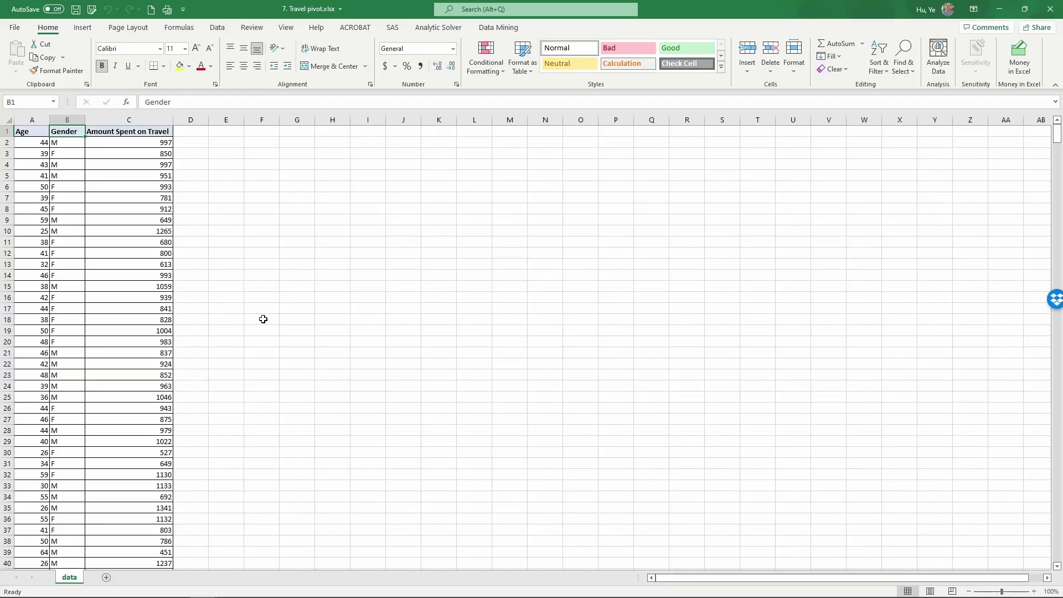
# Review the Age, Gender and Amount Spent on Travel column headings in the data
pyautogui.click(22, 130)
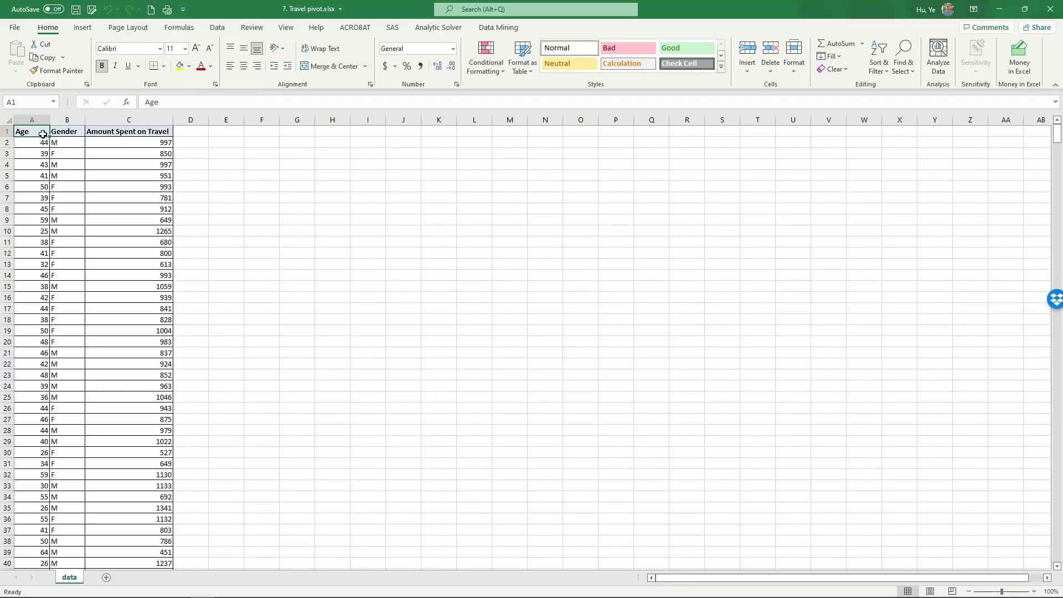
pyautogui.click(59, 133)
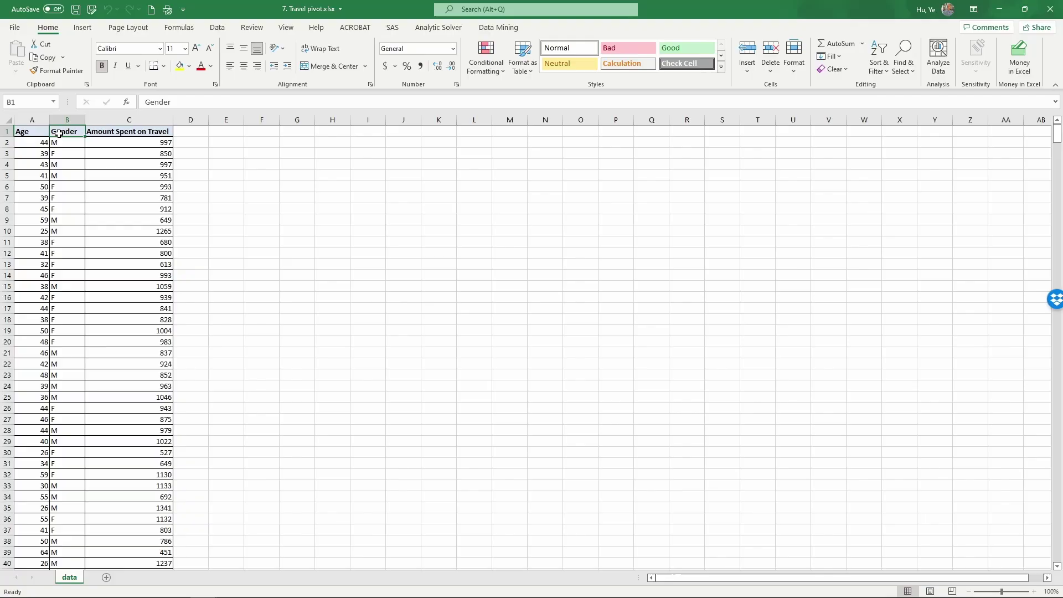
pyautogui.click(99, 133)
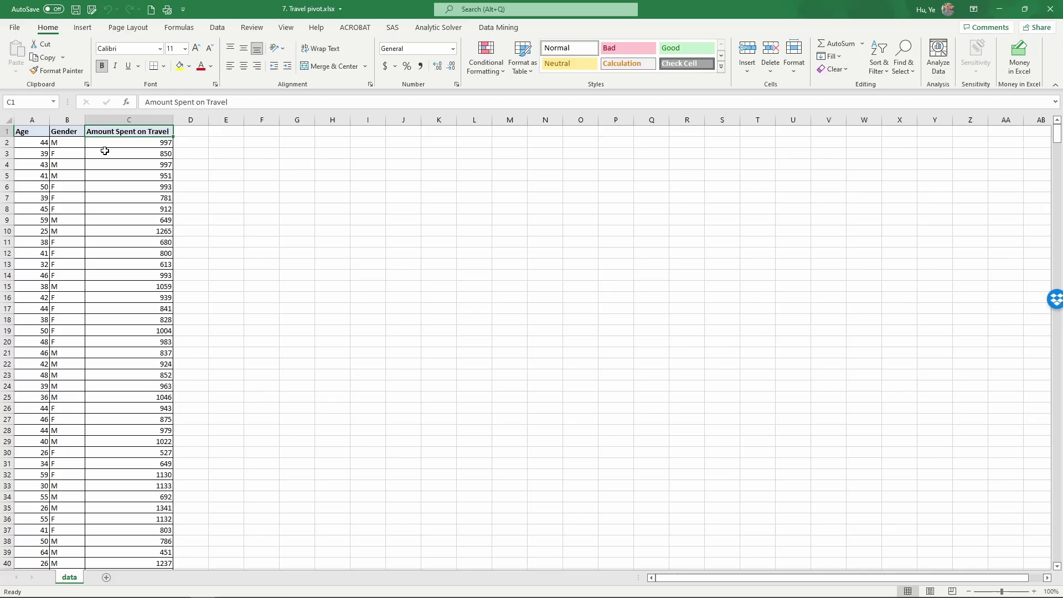
# Insert a PivotTable from data!$A$1:$C$926 on a new worksheet
pyautogui.click(84, 27)
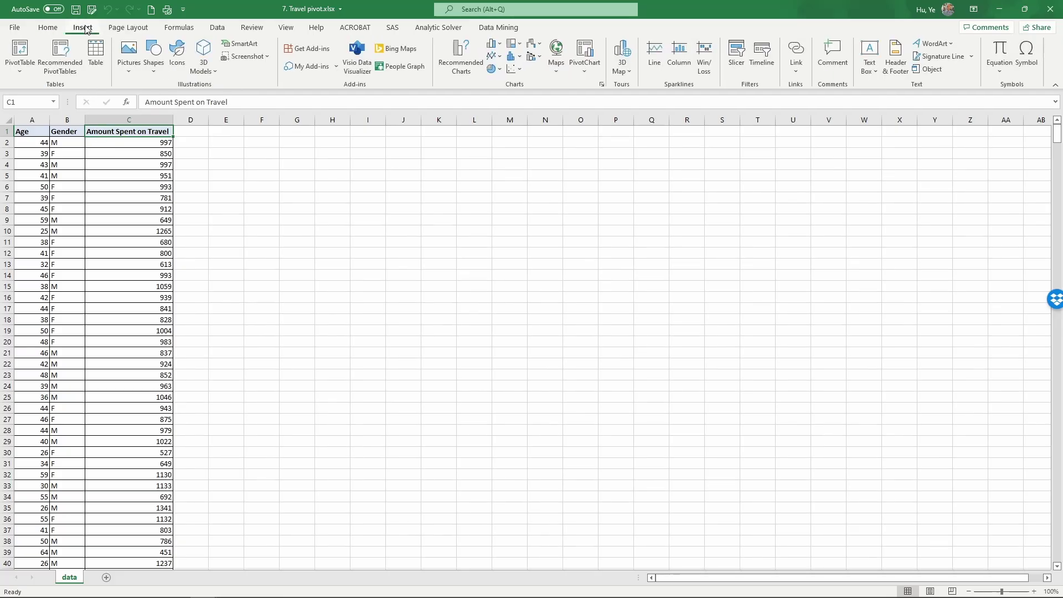
pyautogui.click(24, 53)
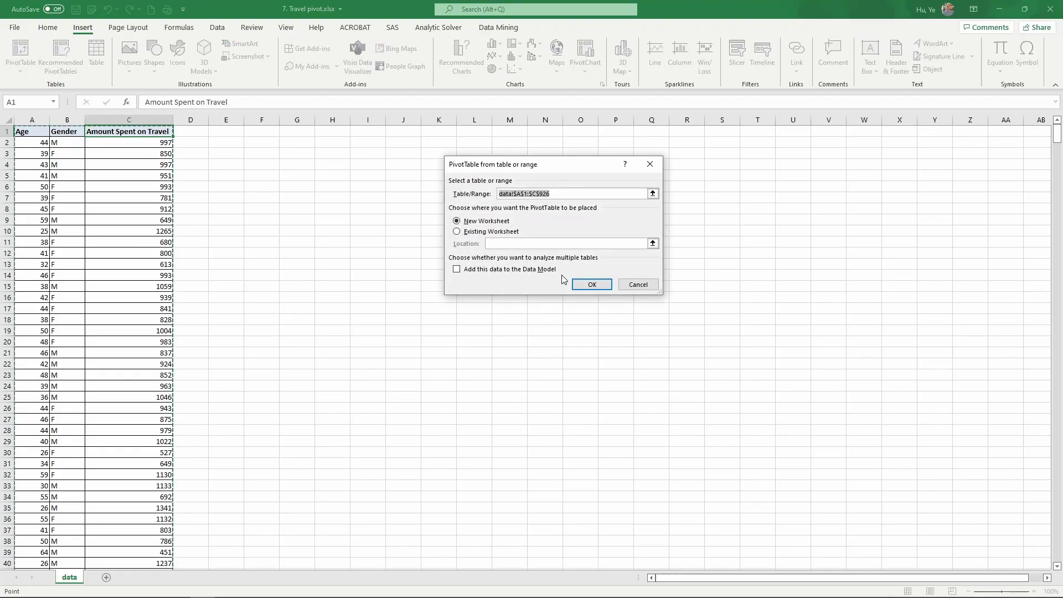
pyautogui.click(583, 285)
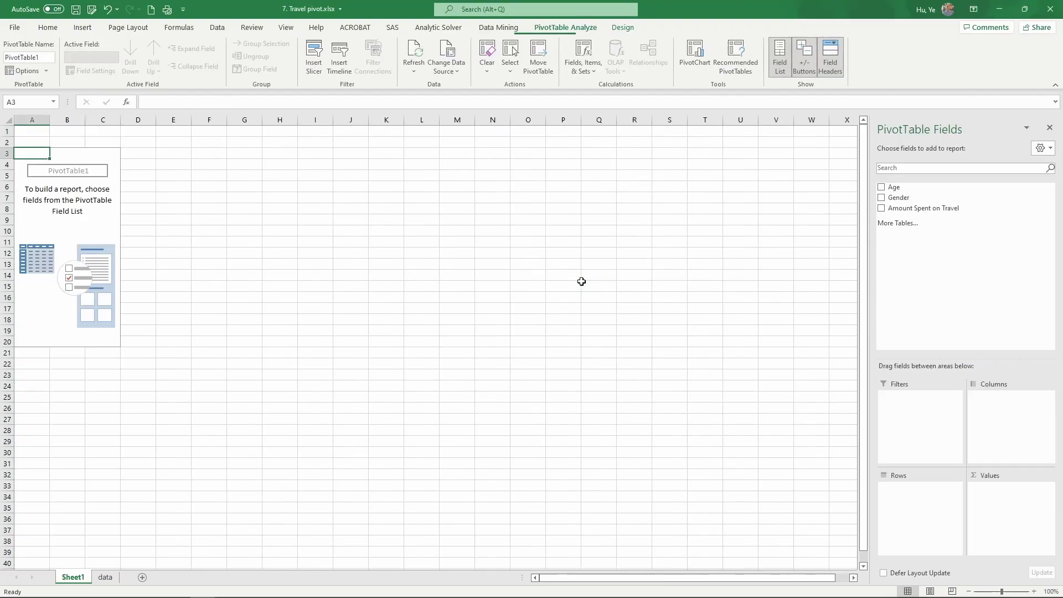
# Rename the new pivot sheet to Pivot7
pyautogui.doubleClick(64, 579)
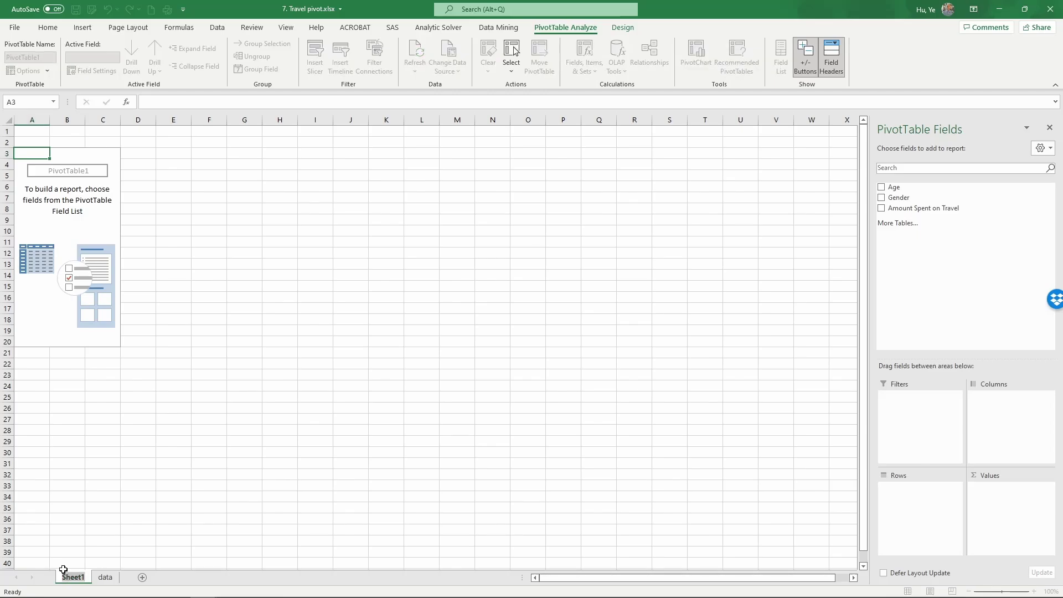
pyautogui.write('Pivot7')
pyautogui.press('Return')
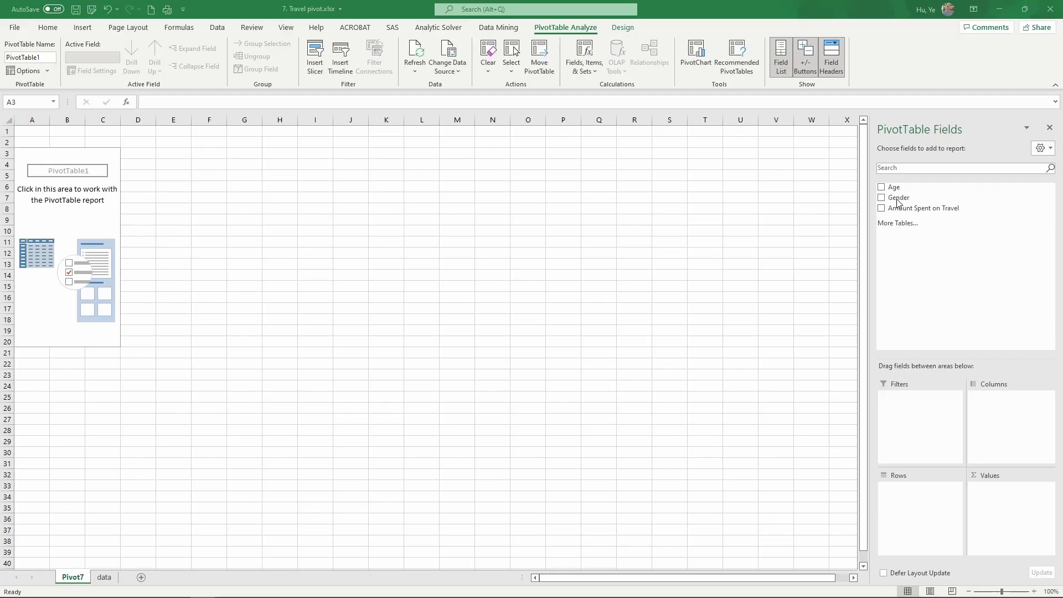
# Place Age in Rows, Gender in Columns and Amount Spent on Travel in Values
pyautogui.moveTo(894, 188); pyautogui.dragTo(902, 492)
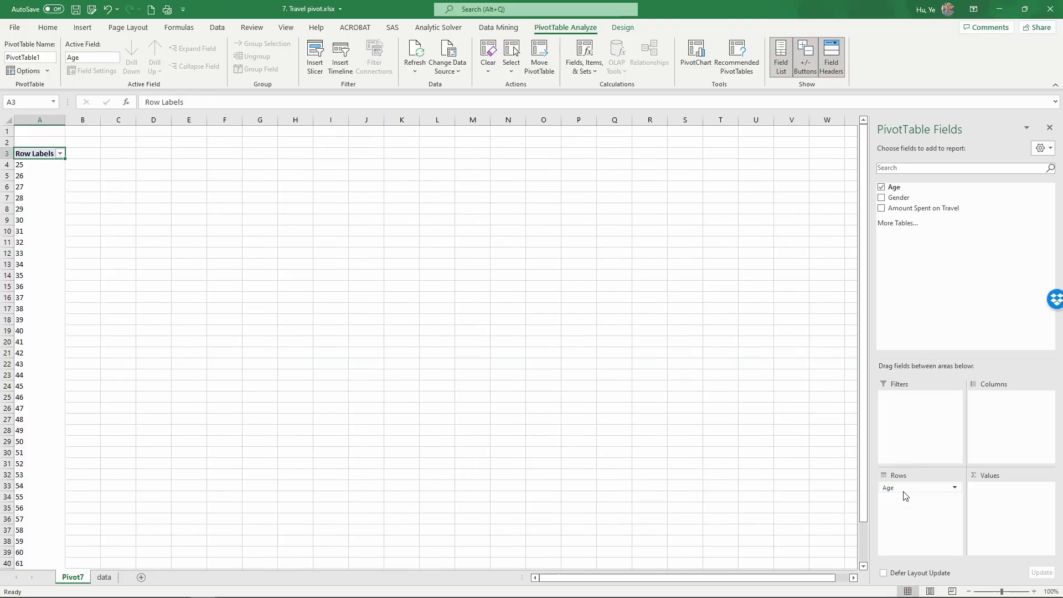
pyautogui.moveTo(901, 198); pyautogui.dragTo(998, 402)
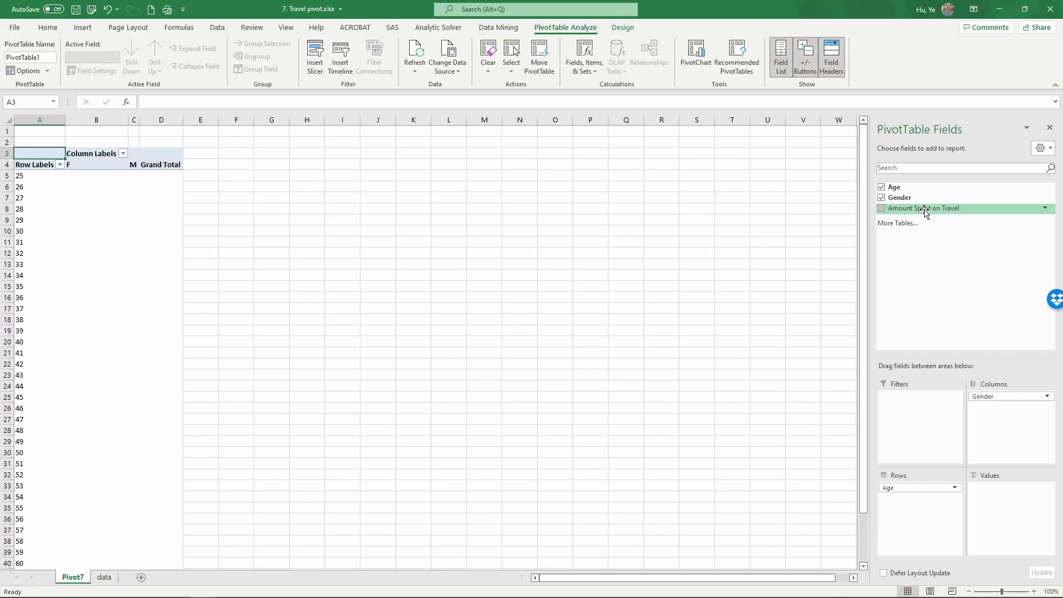
pyautogui.moveTo(924, 211); pyautogui.dragTo(1015, 502)
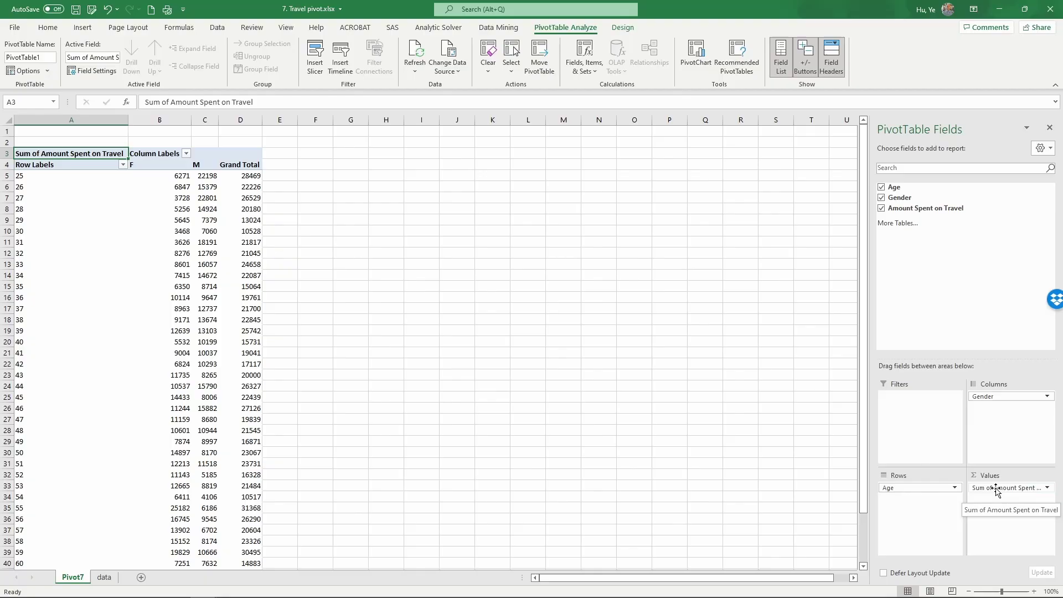
pyautogui.click(996, 489)
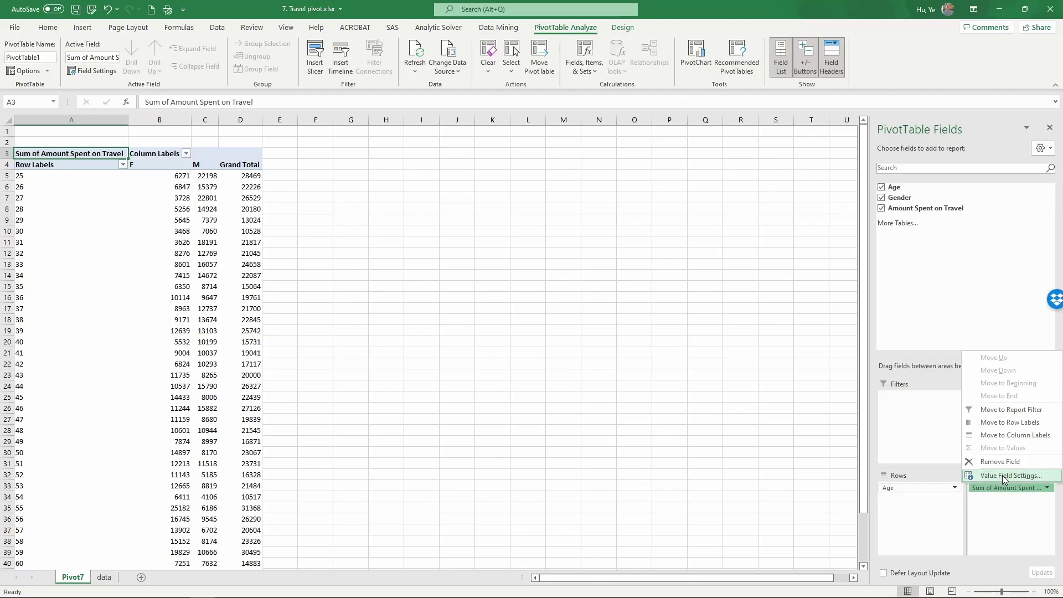
# Change the Amount Spent on Travel value field from Sum to Average
pyautogui.click(1003, 476)
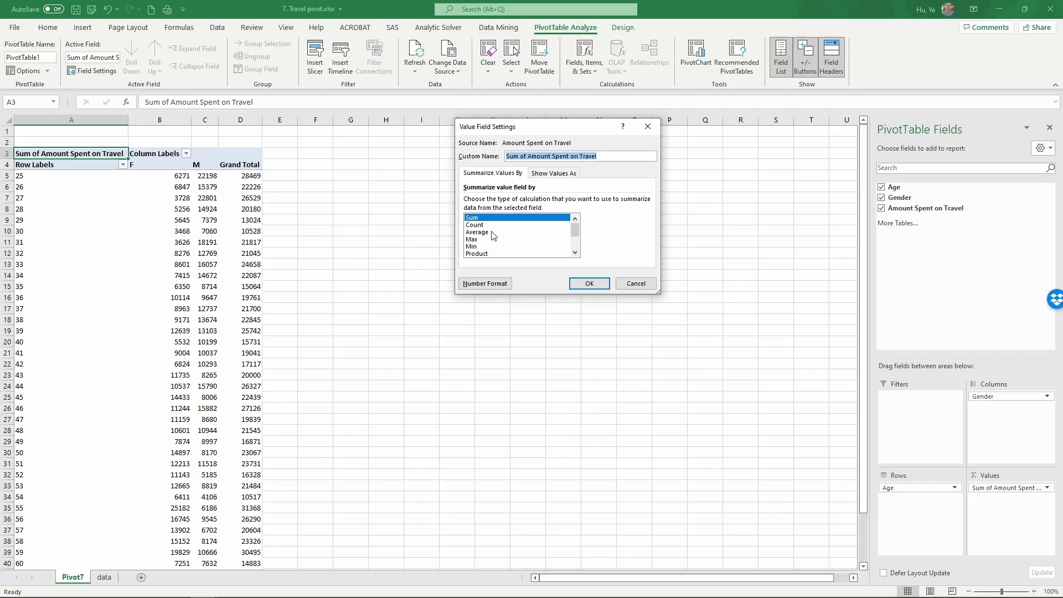
pyautogui.click(575, 252)
pyautogui.click(575, 252)
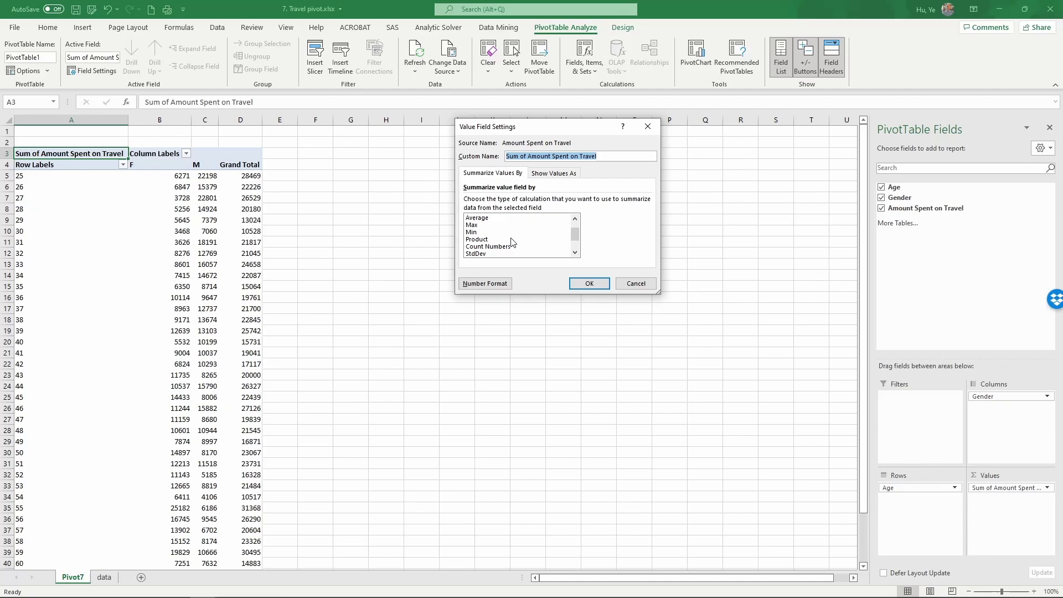
pyautogui.scroll(-1, 501, 250)
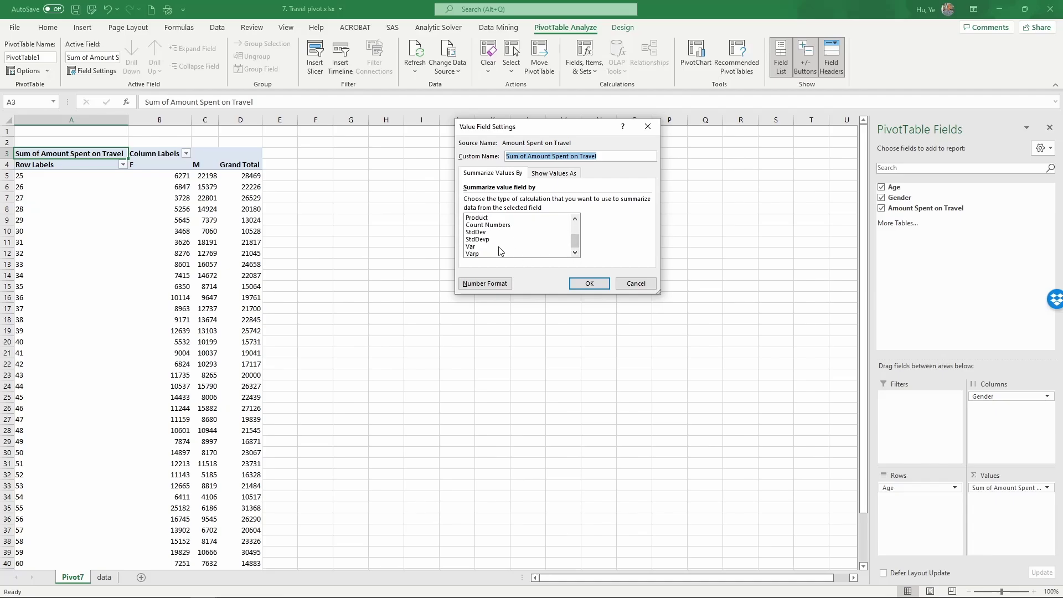
pyautogui.moveTo(578, 249); pyautogui.dragTo(576, 224)
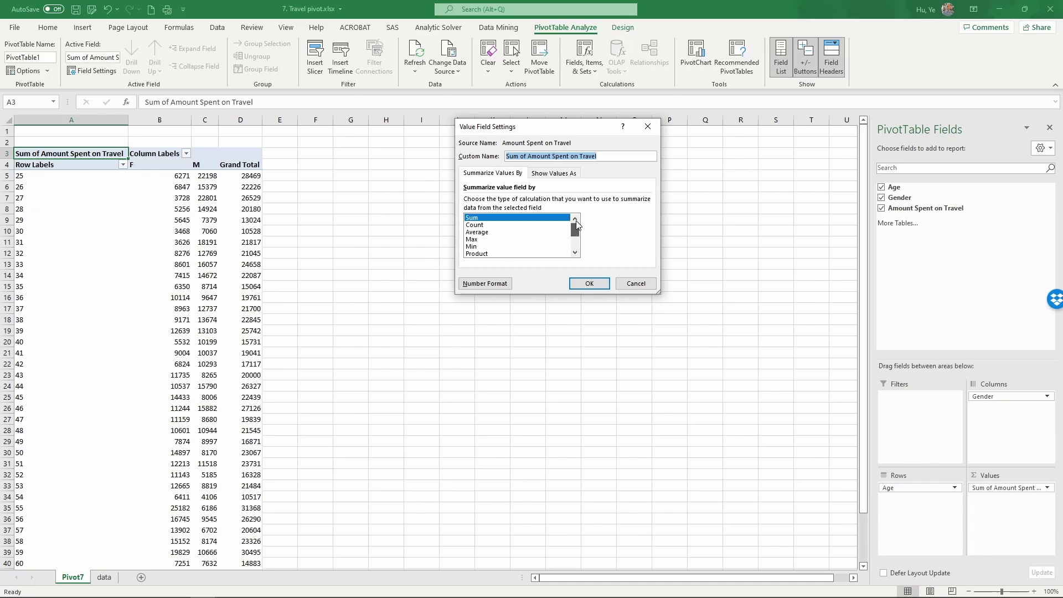
pyautogui.click(492, 232)
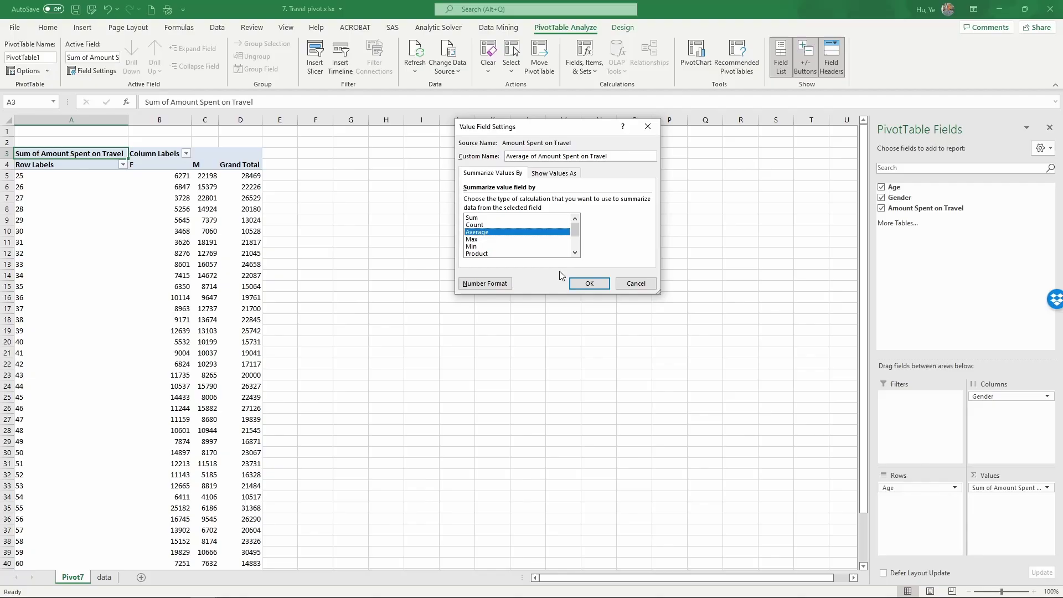
pyautogui.click(583, 286)
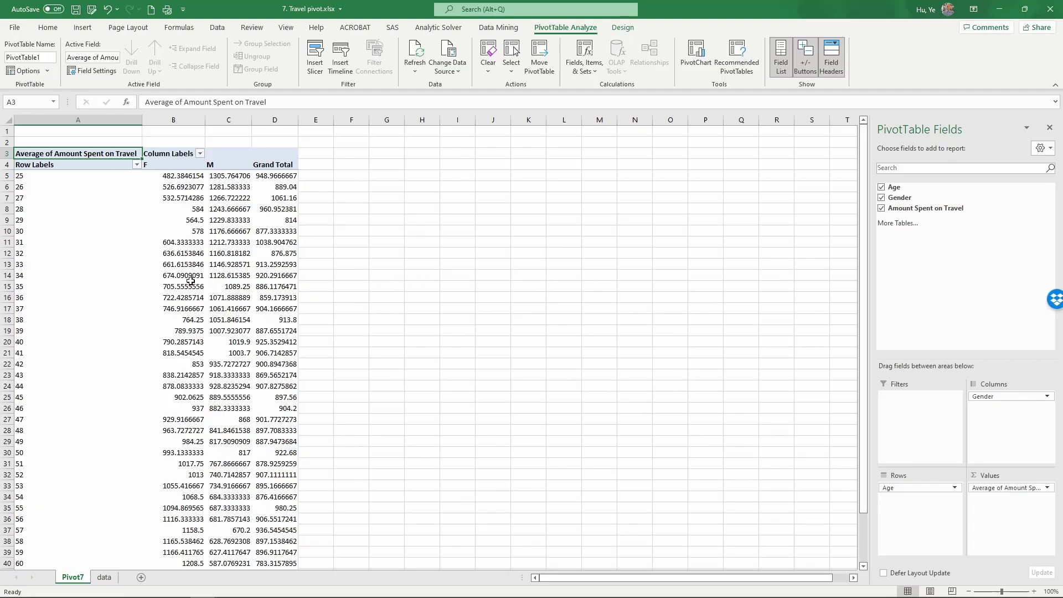
# Show the pivot's average travel values as whole numbers, e.g. 482 and 1306
pyautogui.scroll(-5, 188, 277)
pyautogui.scroll(5, 183, 271)
pyautogui.moveTo(183, 176); pyautogui.dragTo(279, 552)
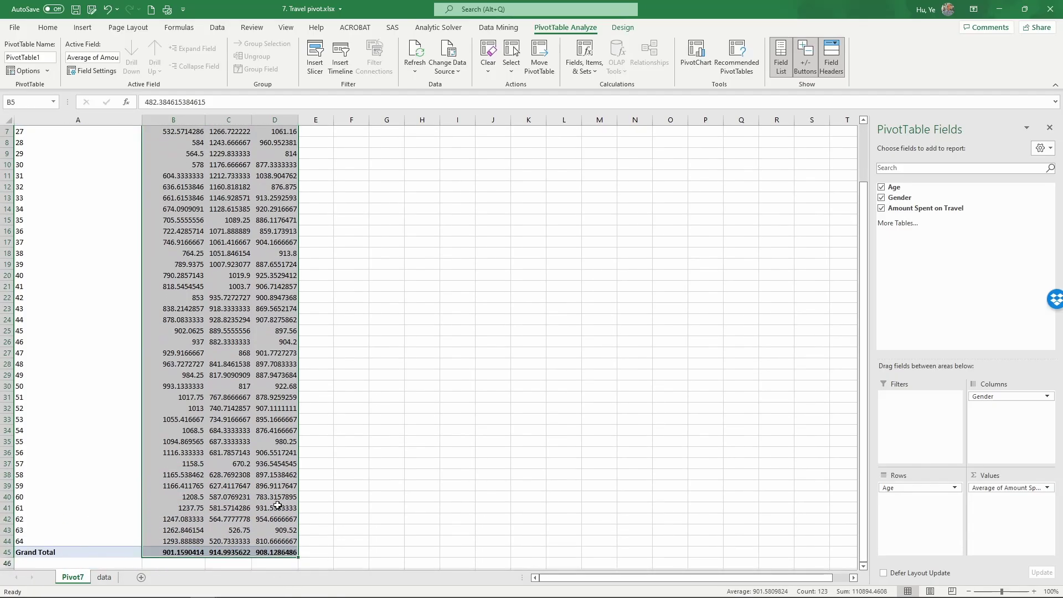
pyautogui.click(48, 27)
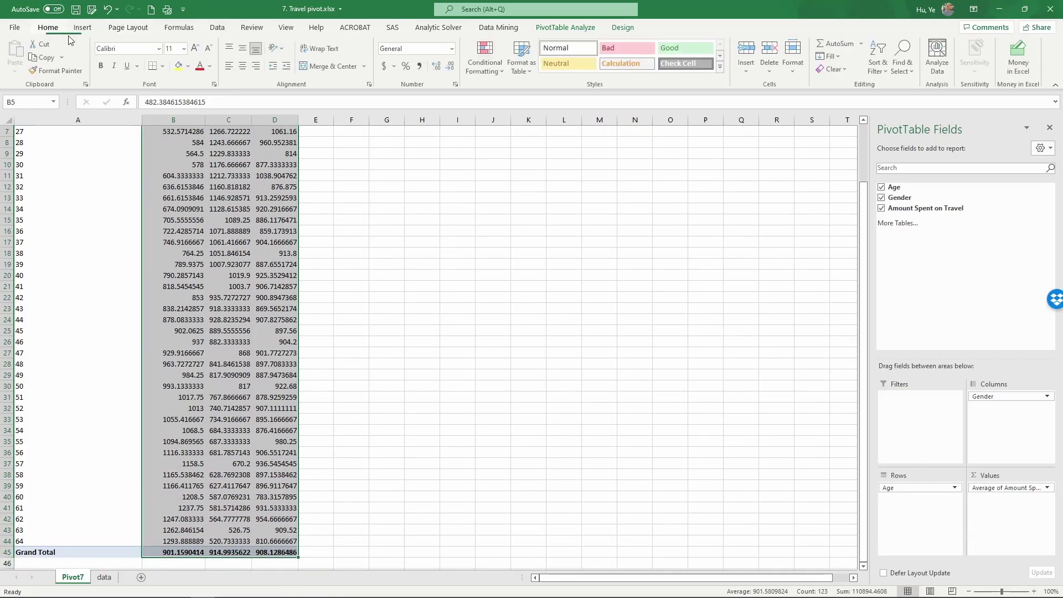
pyautogui.click(452, 66)
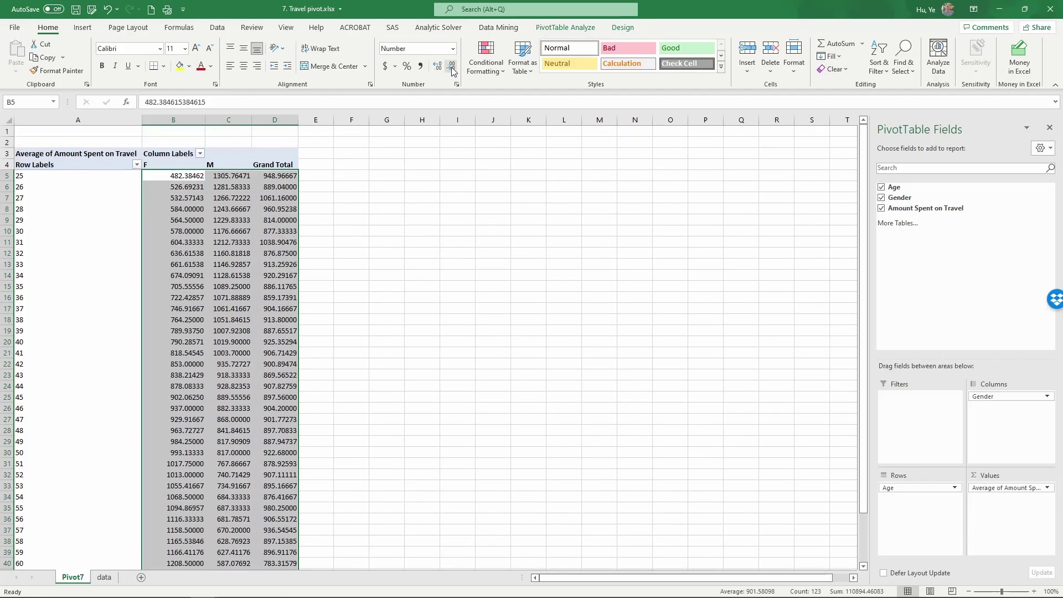
pyautogui.click(452, 67)
pyautogui.click(452, 67)
pyautogui.click(453, 67)
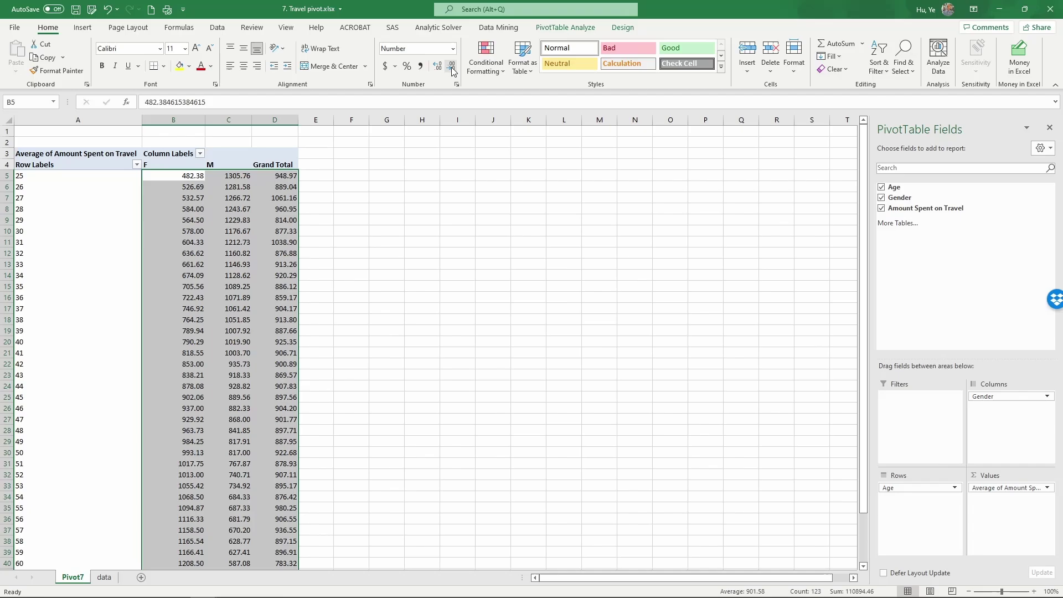
pyautogui.click(452, 67)
pyautogui.click(452, 67)
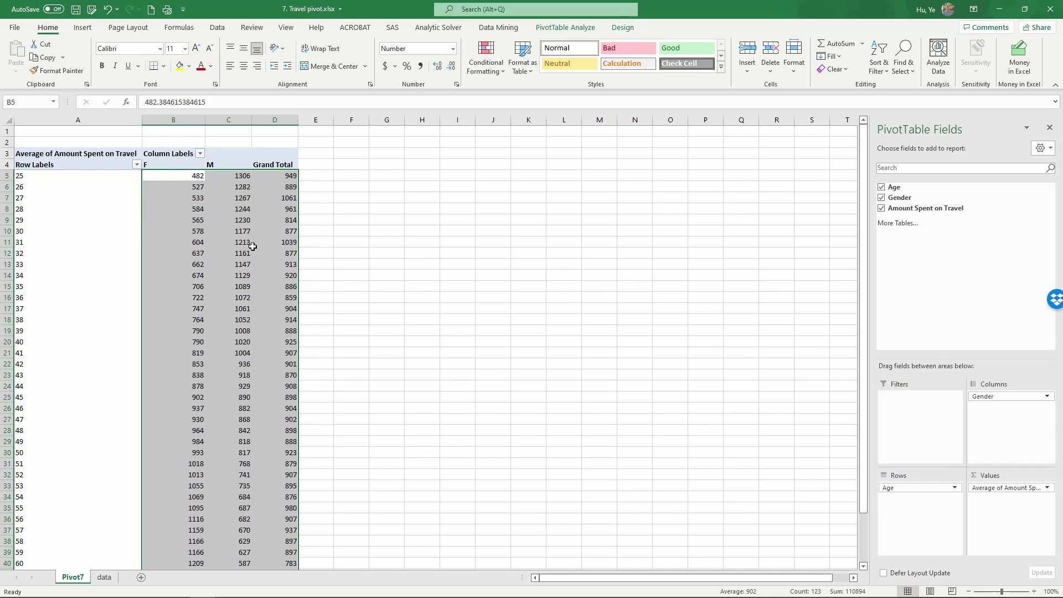
pyautogui.click(232, 249)
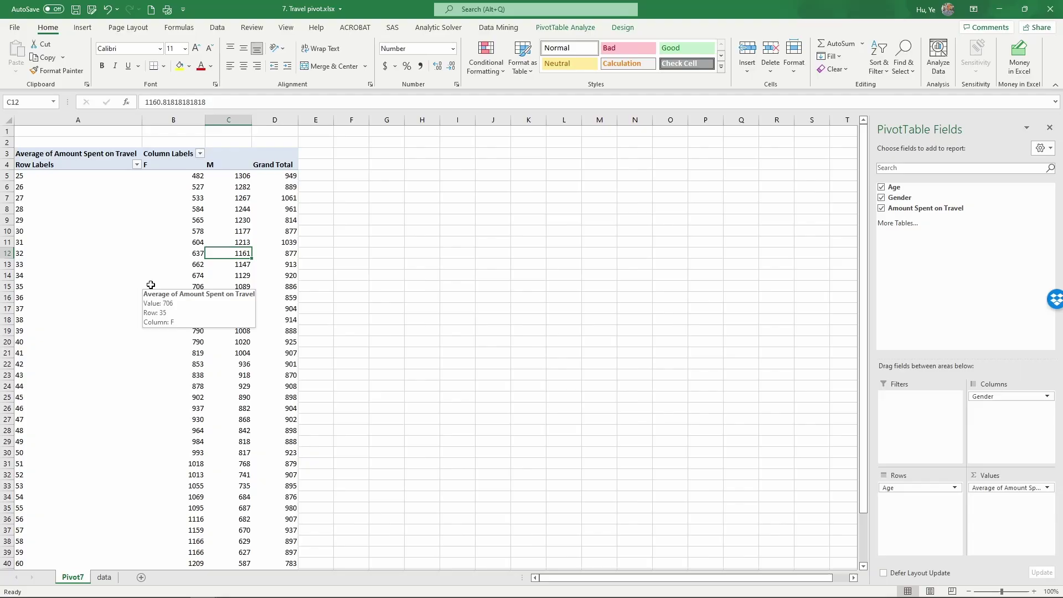
pyautogui.scroll(-5, 151, 284)
pyautogui.scroll(5, 150, 284)
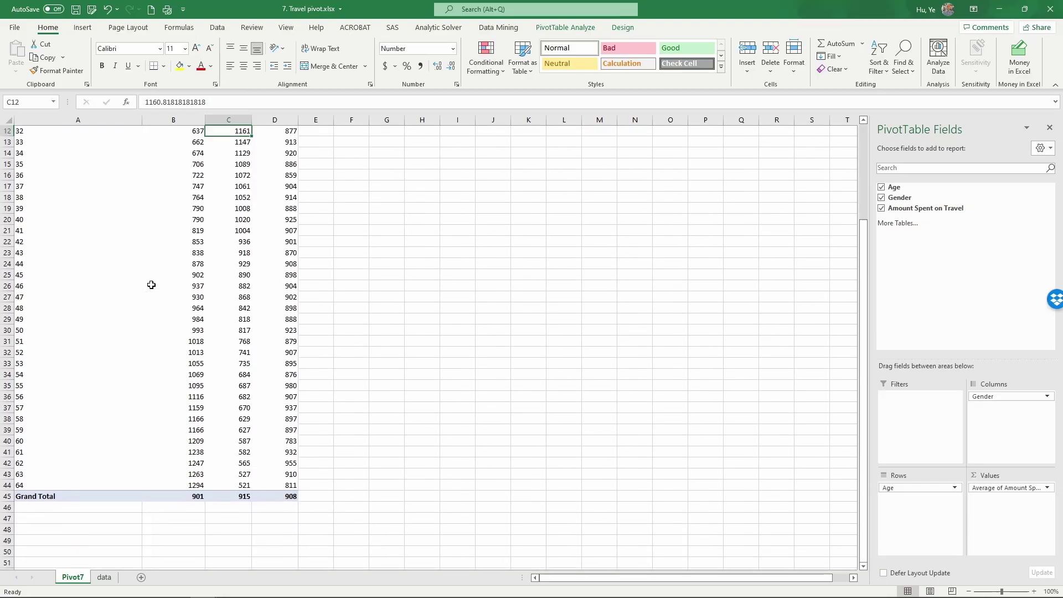
pyautogui.scroll(-1, 151, 284)
pyautogui.click(89, 201)
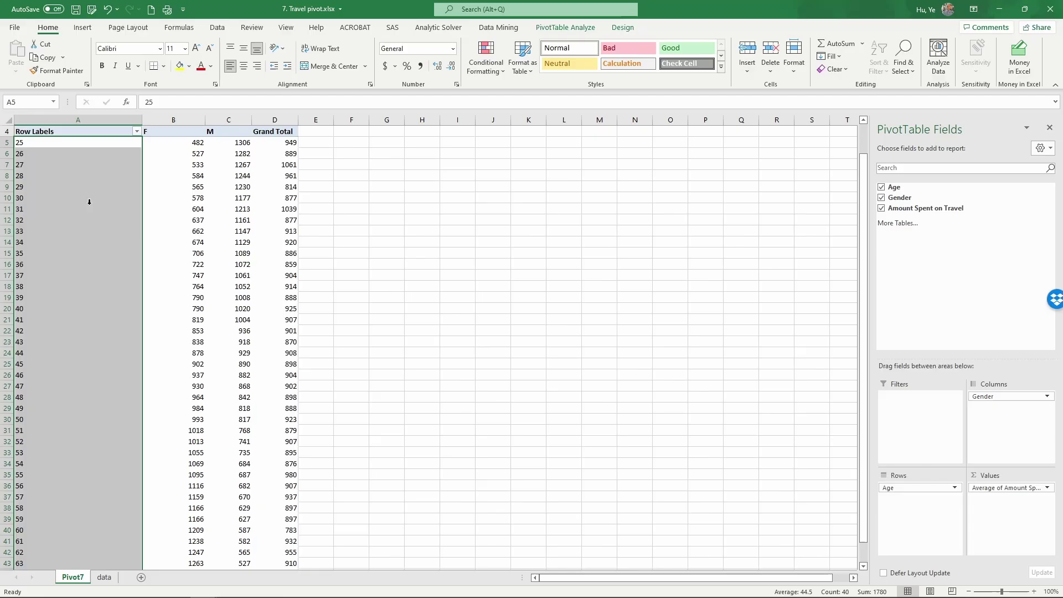
pyautogui.scroll(1, 88, 201)
pyautogui.click(83, 175)
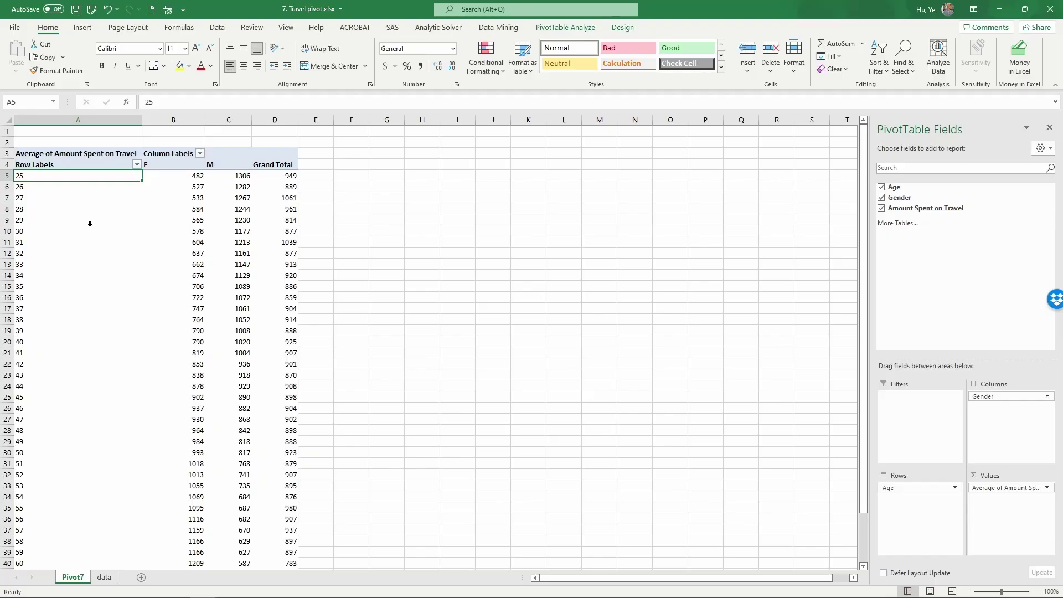
pyautogui.scroll(-3, 95, 222)
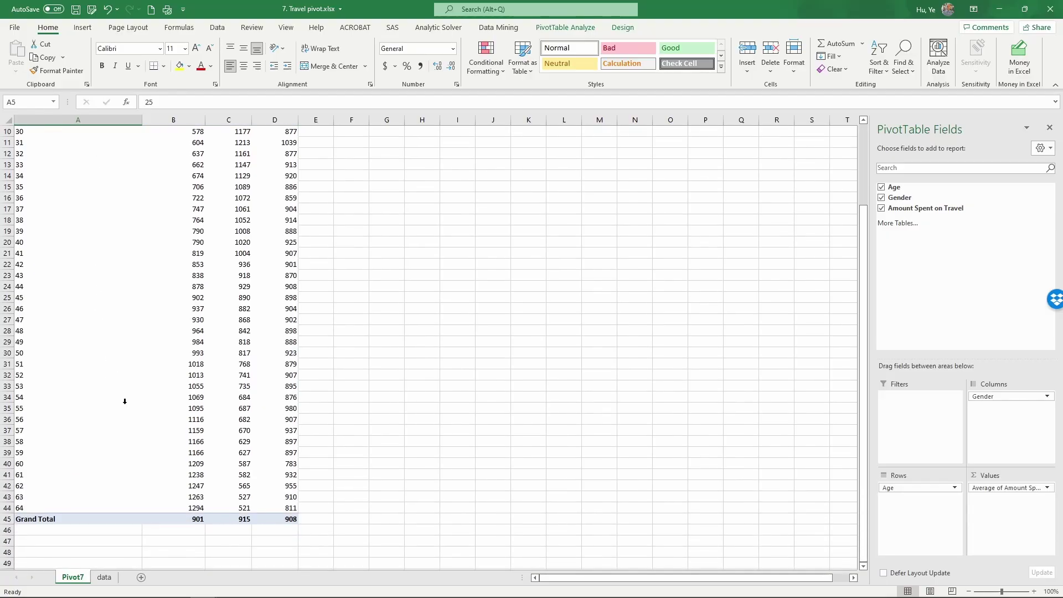
pyautogui.scroll(3, 132, 265)
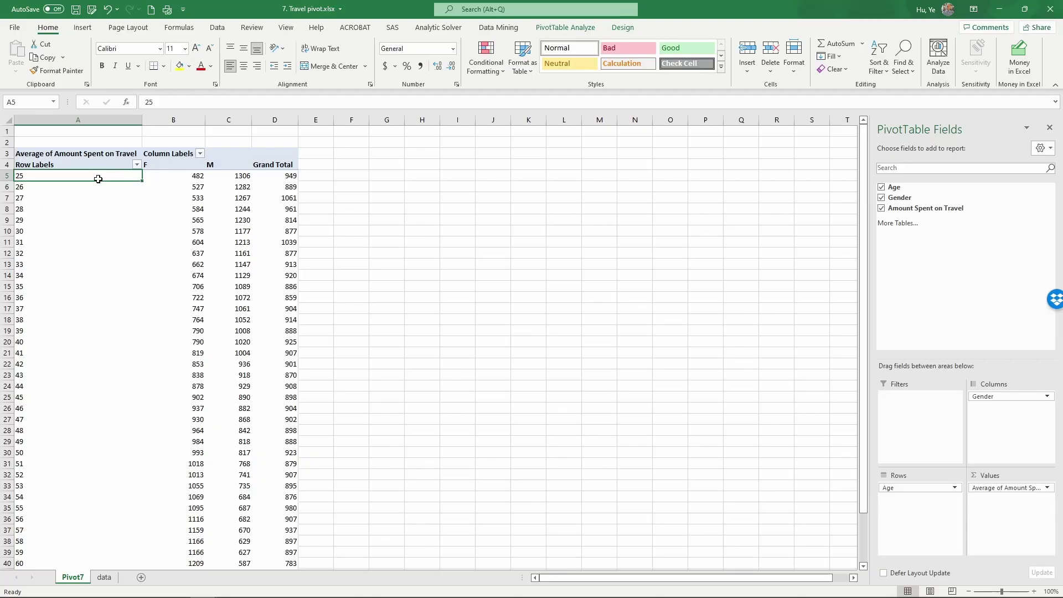
# Group the Age row labels by 5, producing bands 25-29 through 60-64
pyautogui.rightClick(100, 182)
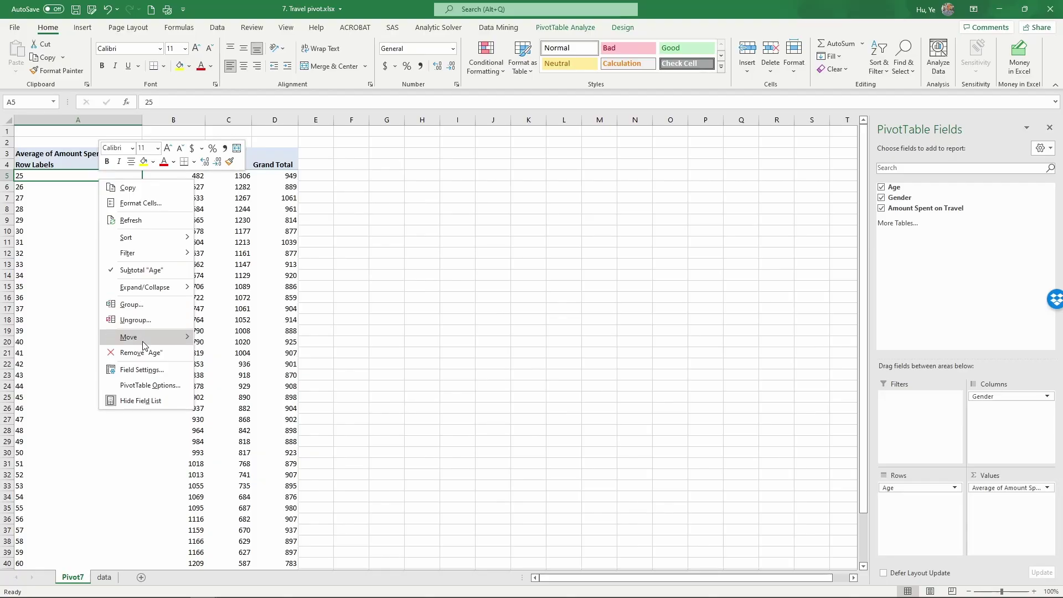
pyautogui.click(149, 305)
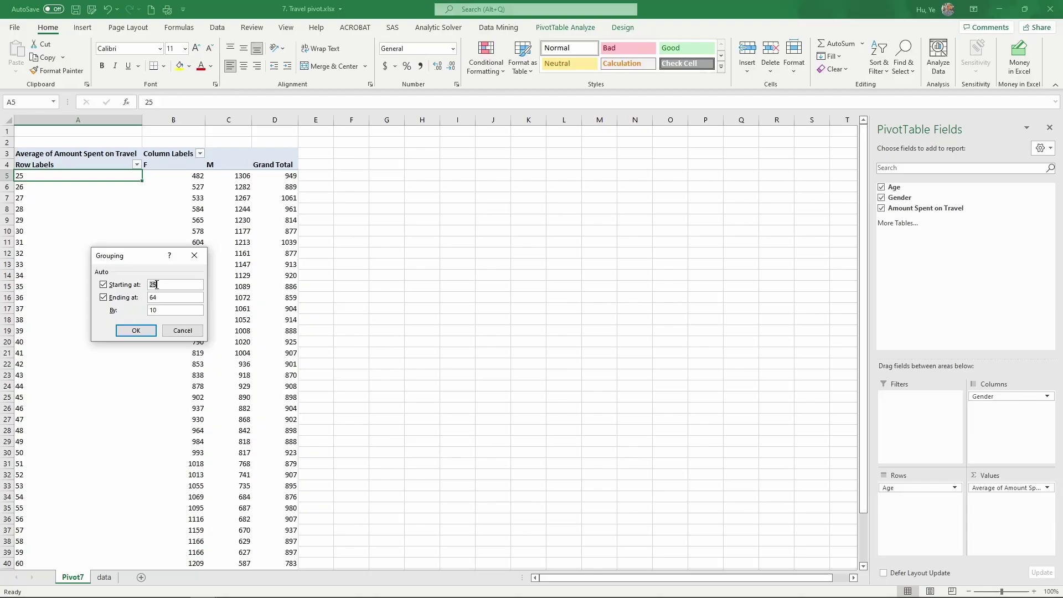
pyautogui.doubleClick(158, 312)
pyautogui.write('5')
pyautogui.click(136, 330)
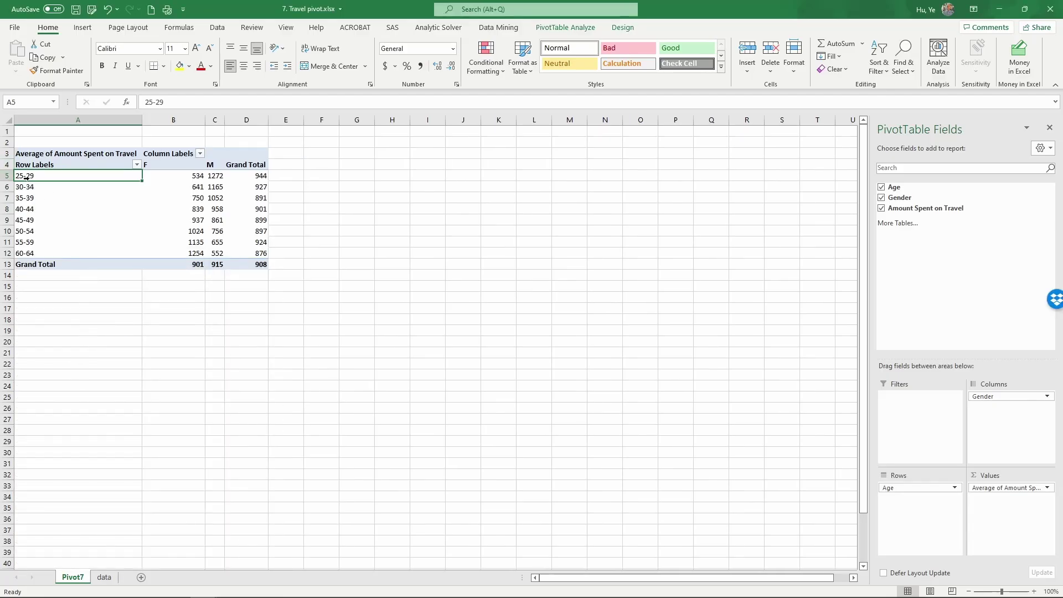
# Regroup the Age labels by 10, giving bands 25-34 through 55-64
pyautogui.rightClick(59, 176)
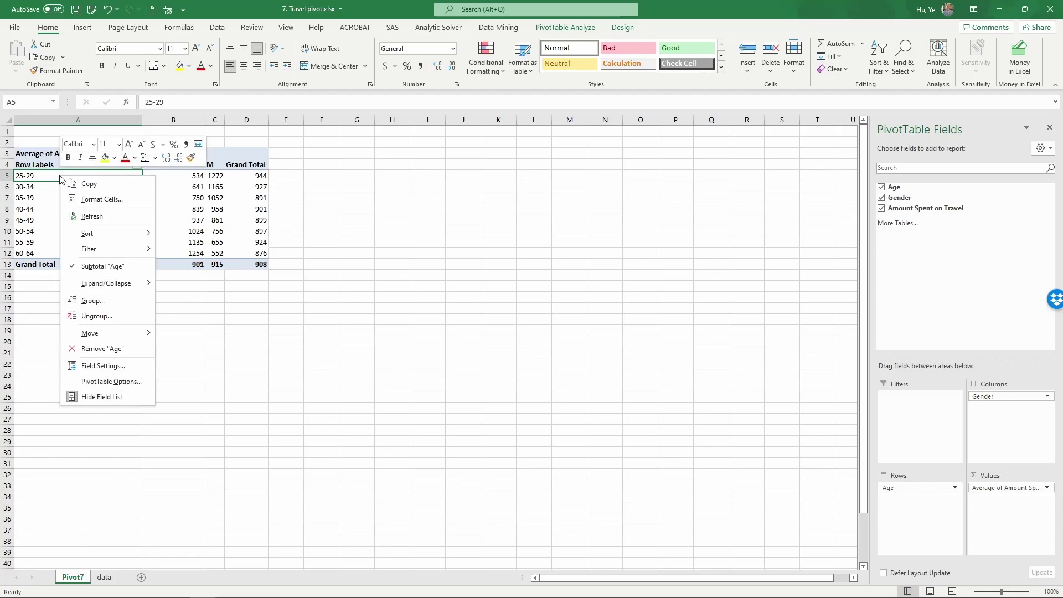
pyautogui.click(101, 301)
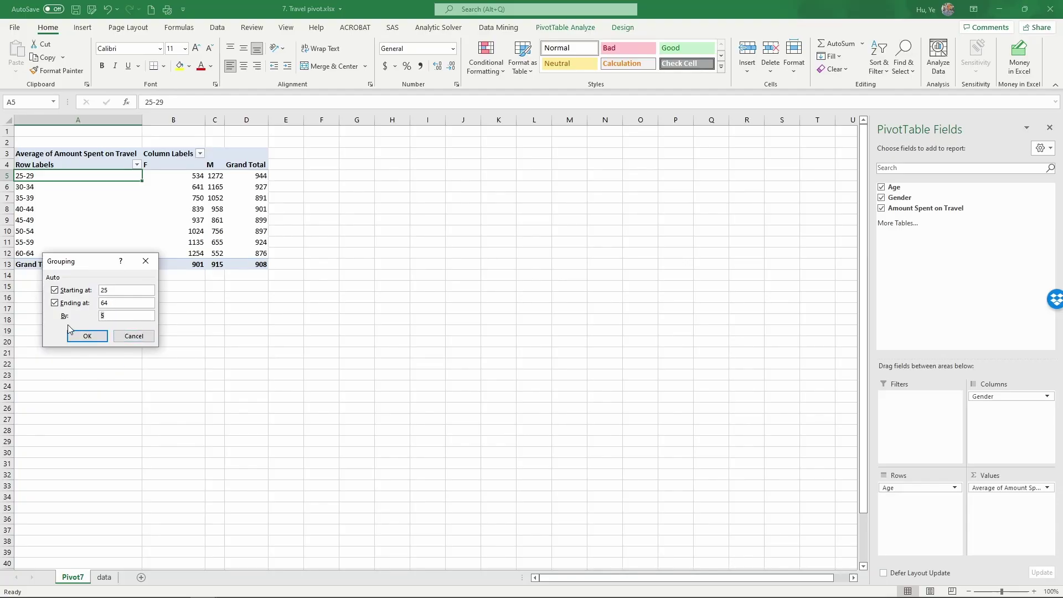
pyautogui.write('10')
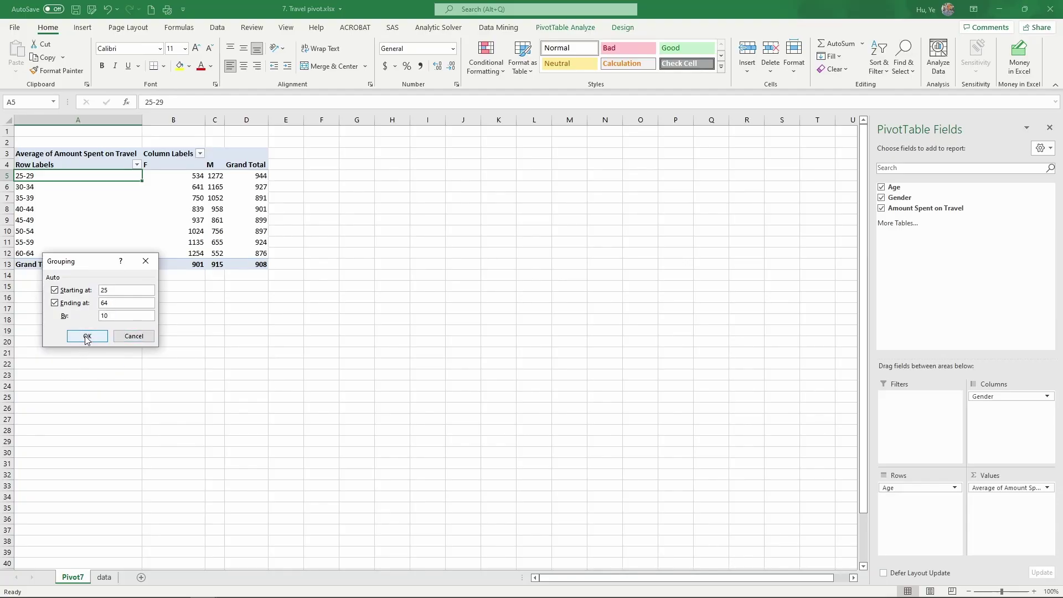
pyautogui.click(87, 337)
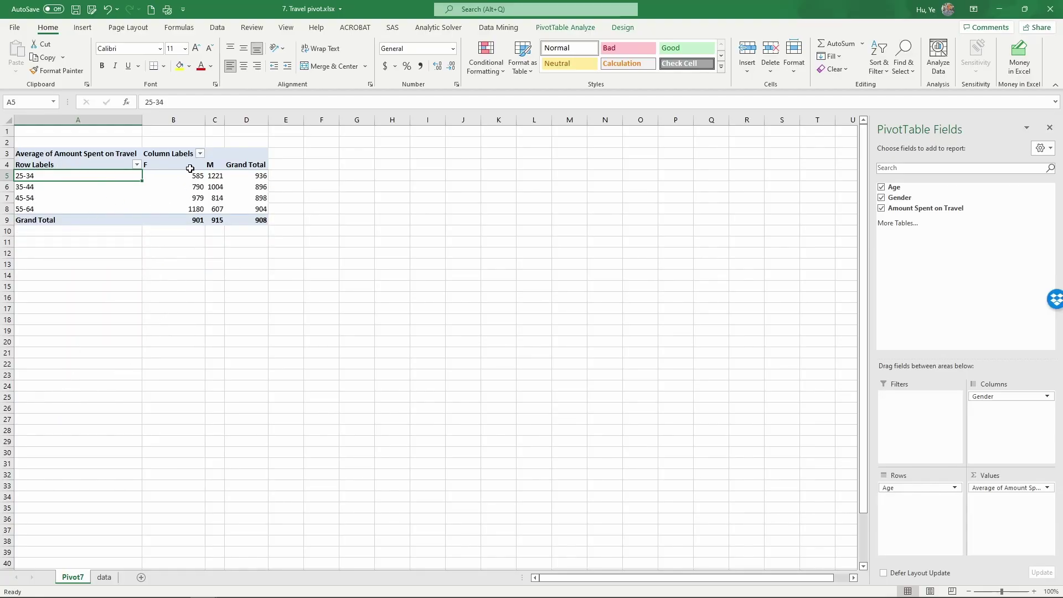
# Widen column C and select the F and M average values
pyautogui.moveTo(224, 113); pyautogui.dragTo(250, 112)
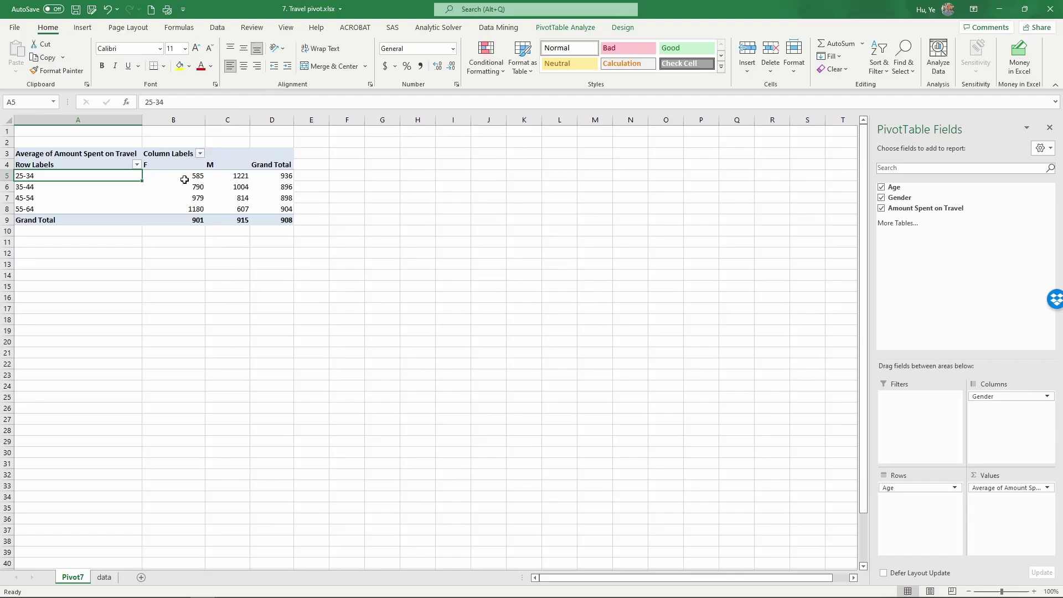
pyautogui.click(188, 166)
pyautogui.moveTo(157, 176); pyautogui.dragTo(217, 205)
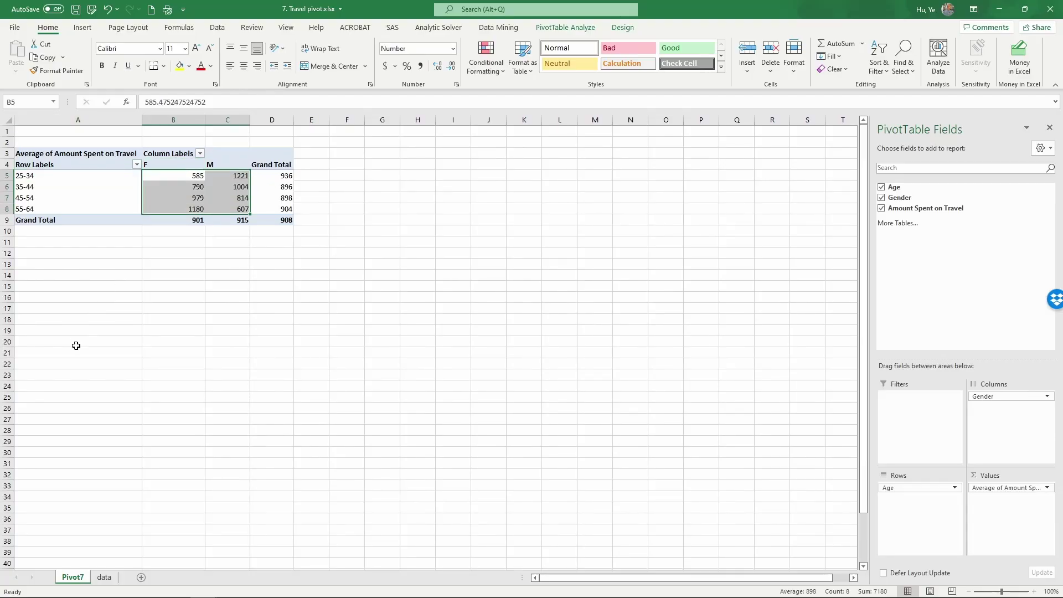
# Apply the Green-Yellow-Red color scale to the F and M averages
pyautogui.click(489, 58)
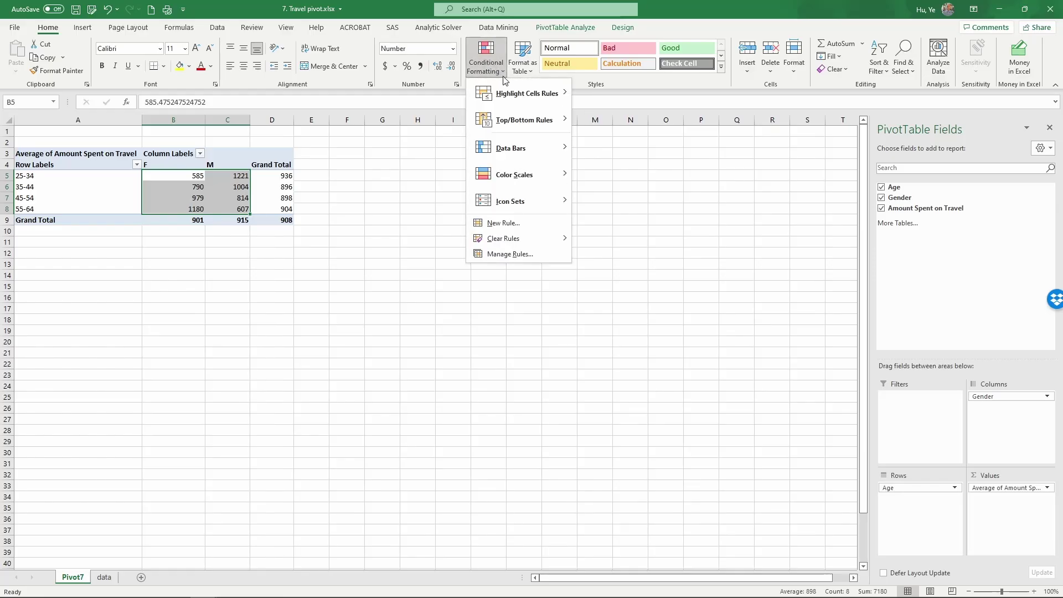
pyautogui.moveTo(531, 182)
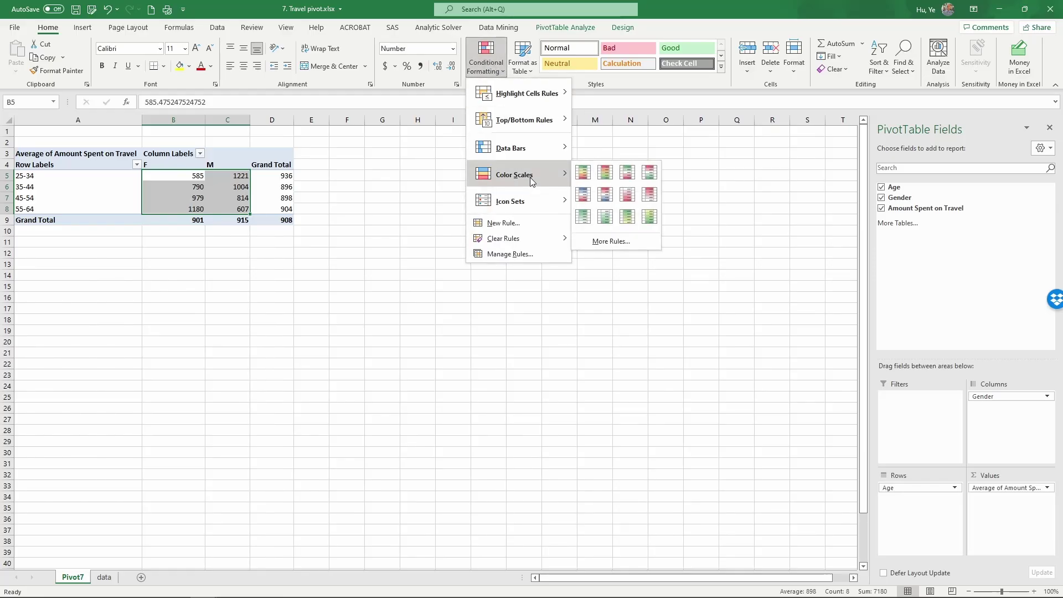
pyautogui.click(583, 173)
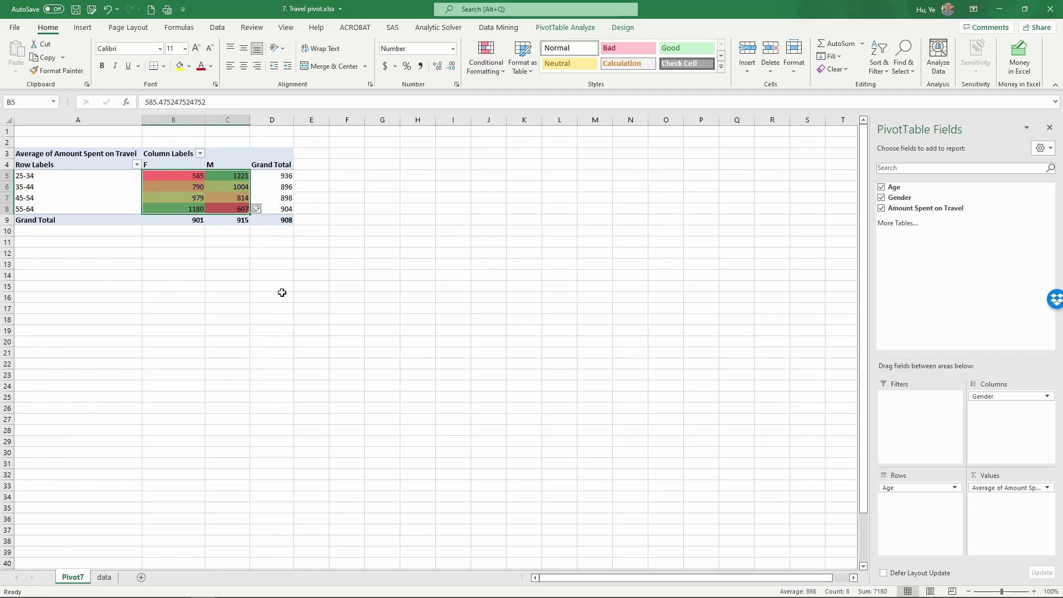
pyautogui.click(160, 210)
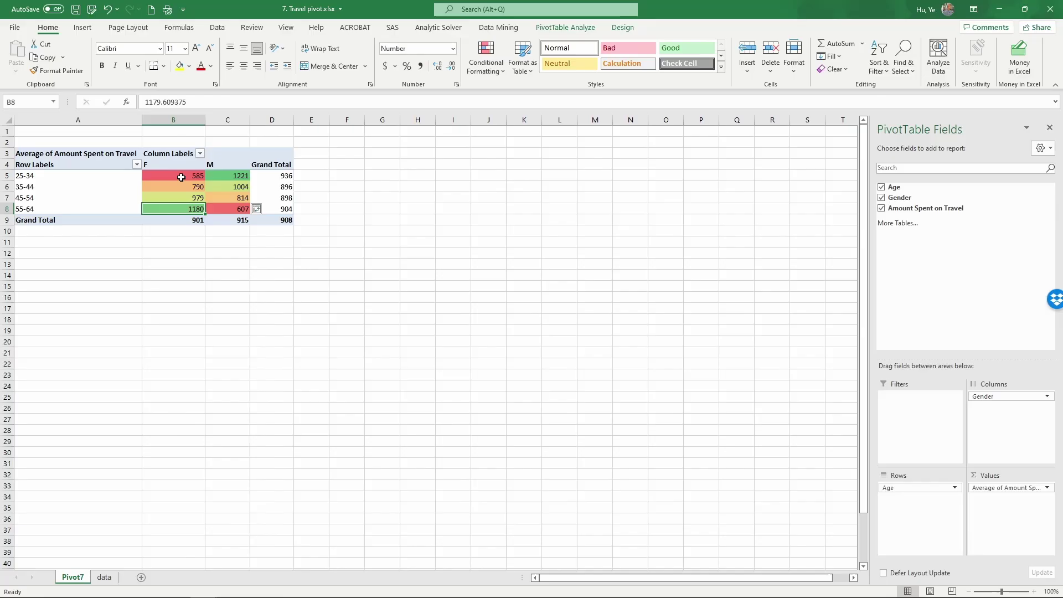
pyautogui.moveTo(181, 177)
pyautogui.moveTo(232, 175)
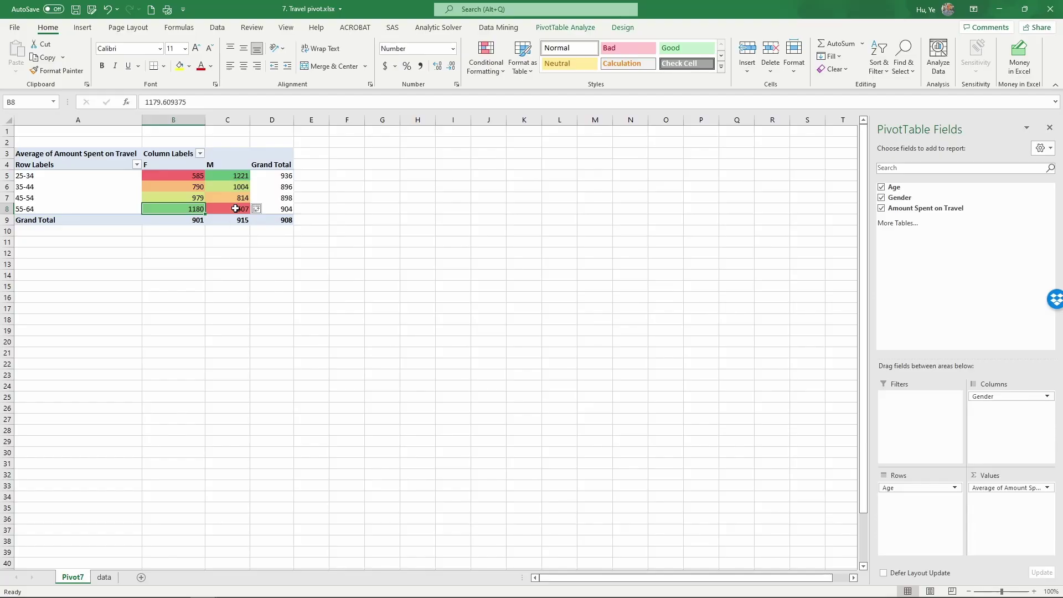